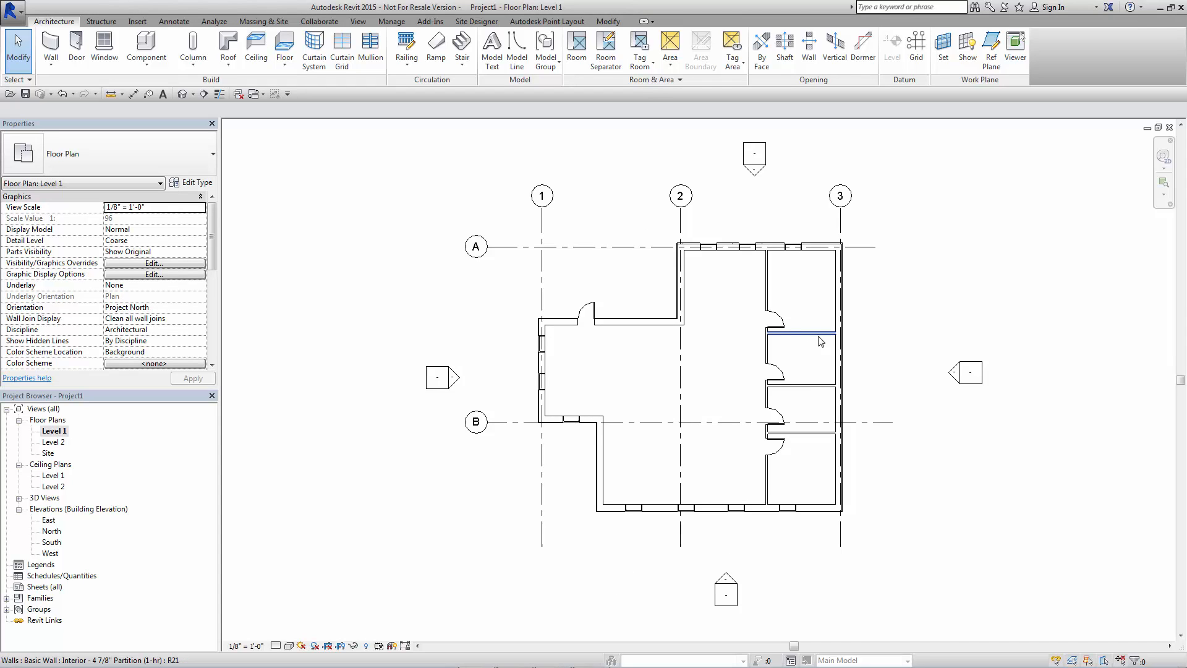
Step: In the South elevation, unlock the Level 2 end opposite its head from Level 1 and extend it well past Level 1
middle_click_drag(851, 332, 757, 296)
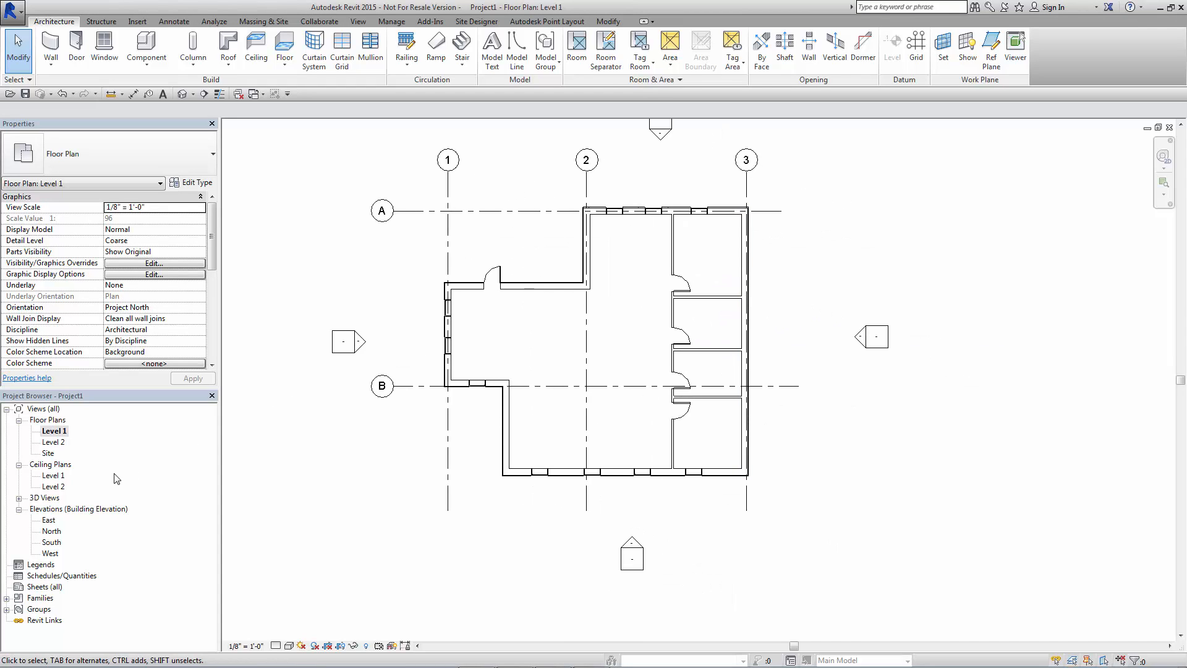
double_click(57, 543)
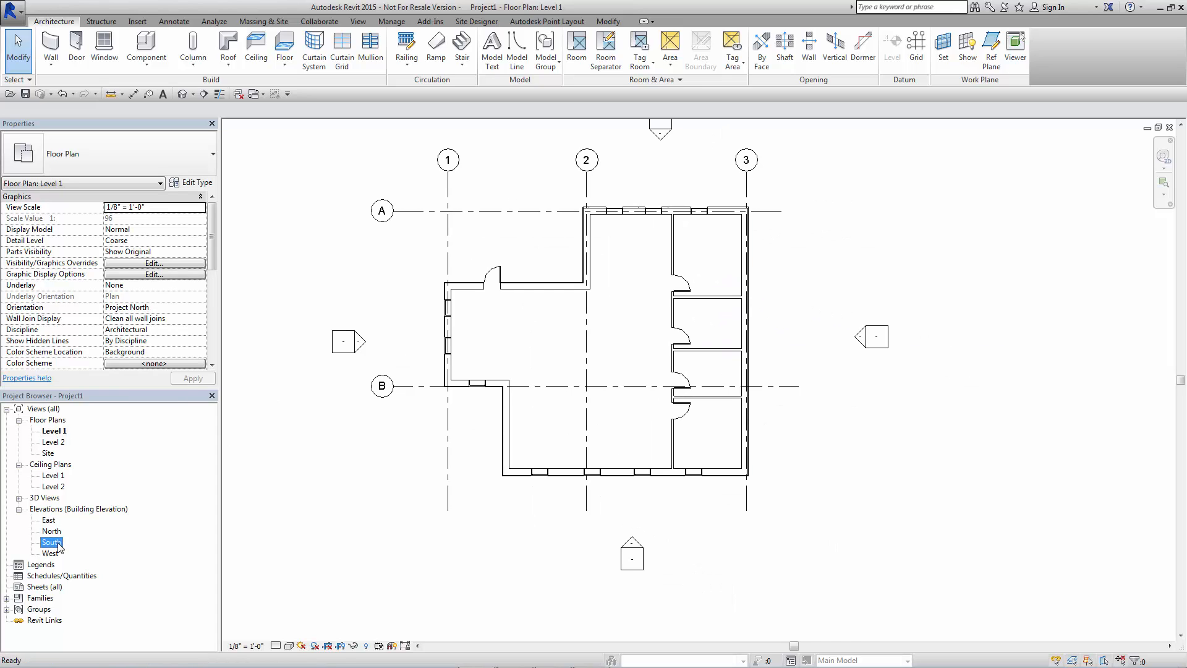
middle_click_drag(738, 367, 773, 336)
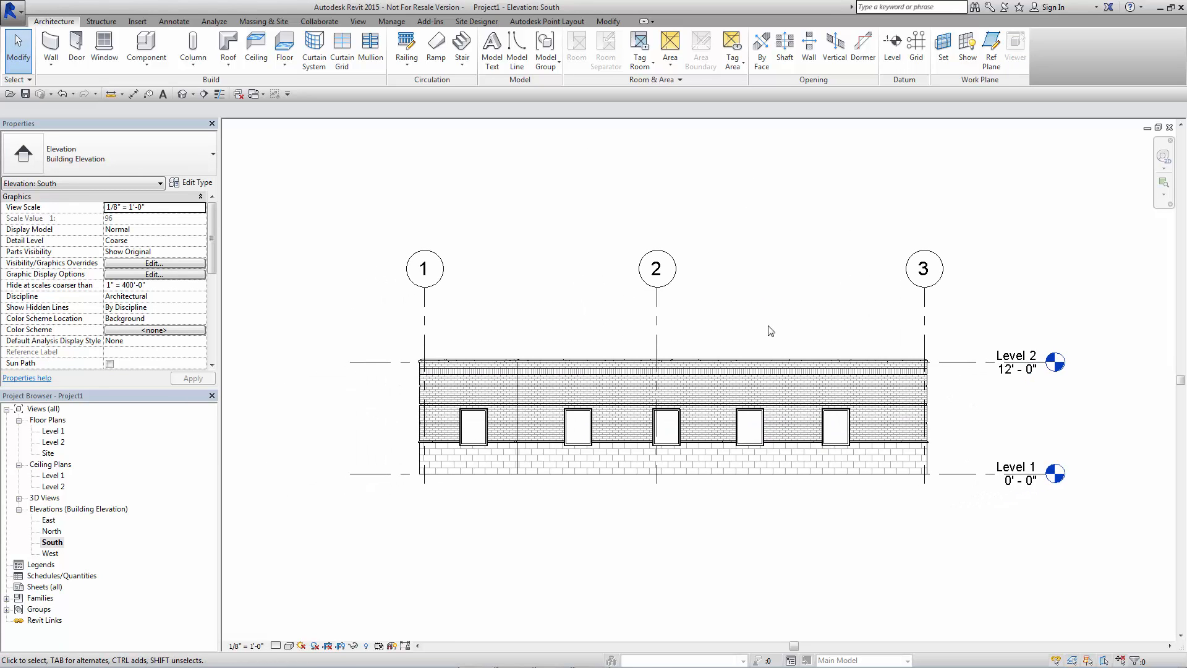
scroll(488, 306, "down", 1)
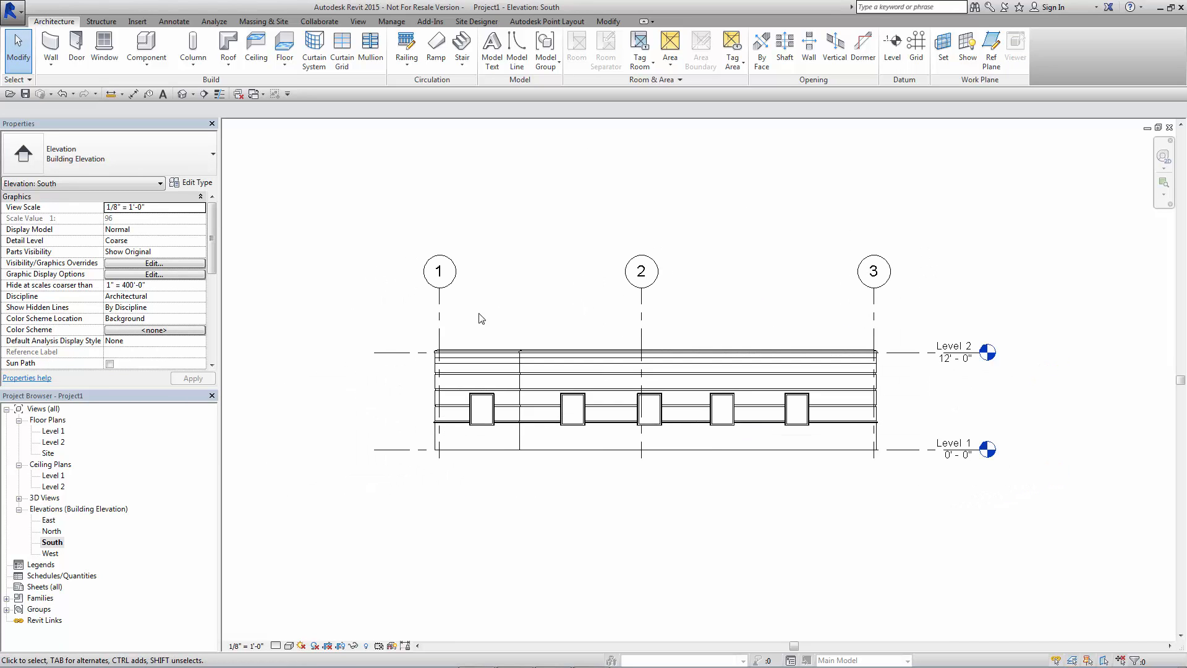
left_click(401, 351)
middle_click_drag(378, 335, 455, 321)
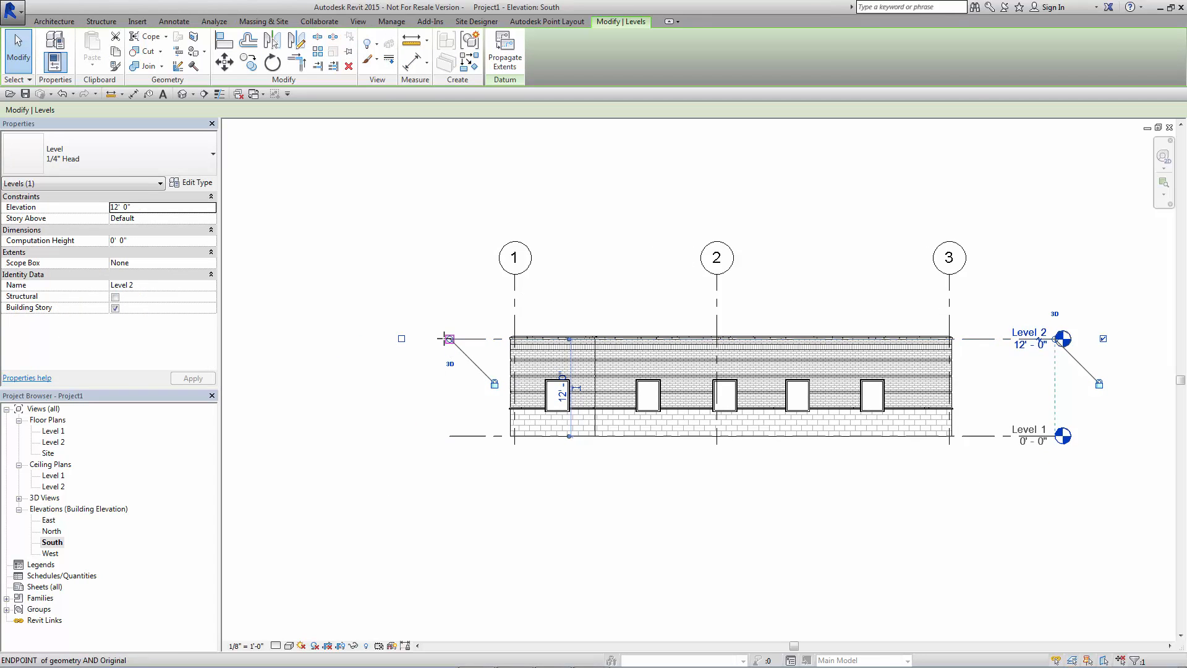
mouse_move(449, 339)
left_mouse_down()
mouse_move(352, 339)
mouse_move(448, 339)
left_mouse_up()
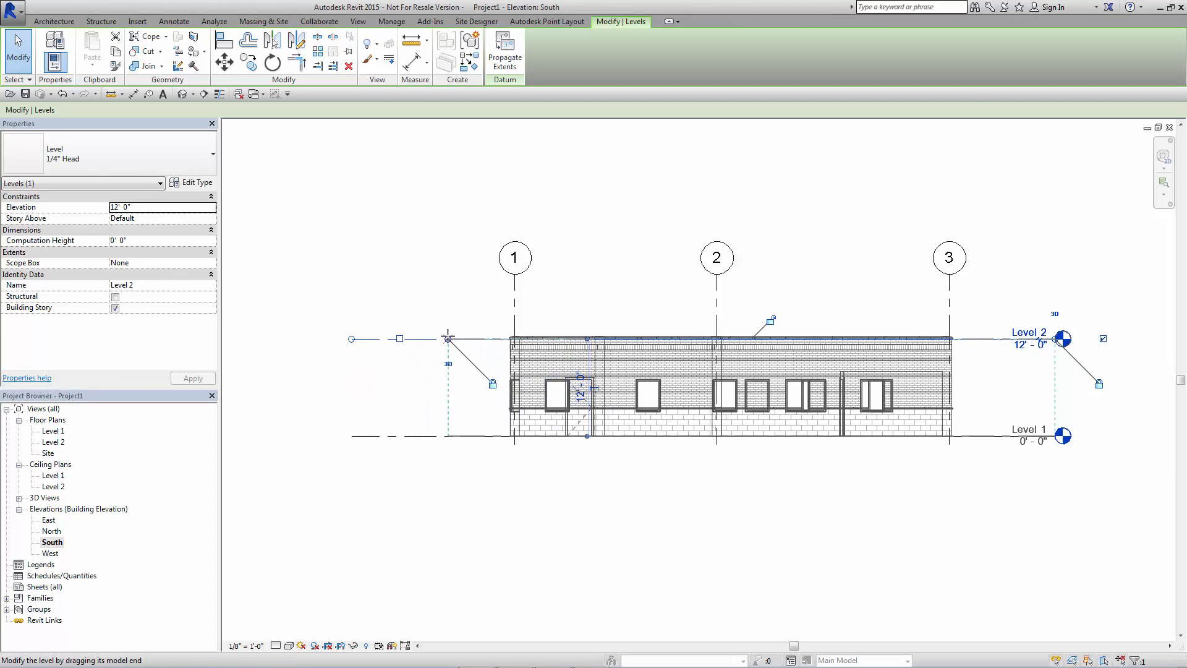
left_click(493, 383)
left_click_drag(448, 339, 292, 327)
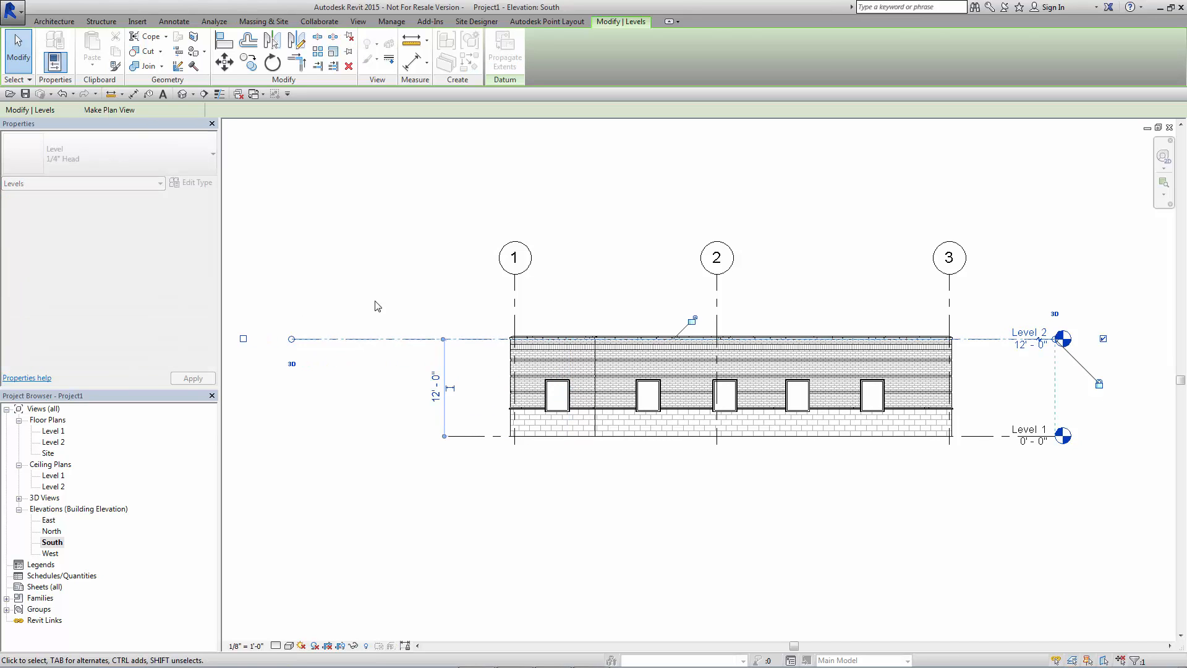
left_click(392, 299)
middle_click_drag(416, 295, 448, 313)
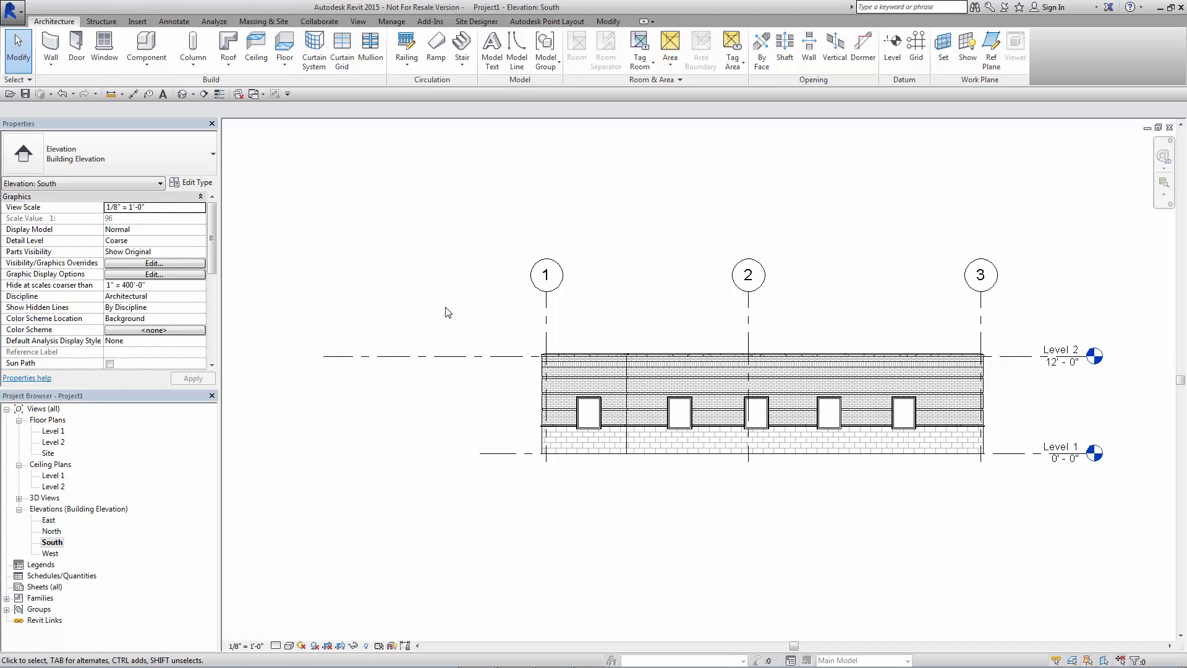
Step: In the North elevation, pull the Level 2 head back into alignment with the Level 1 head
double_click(52, 531)
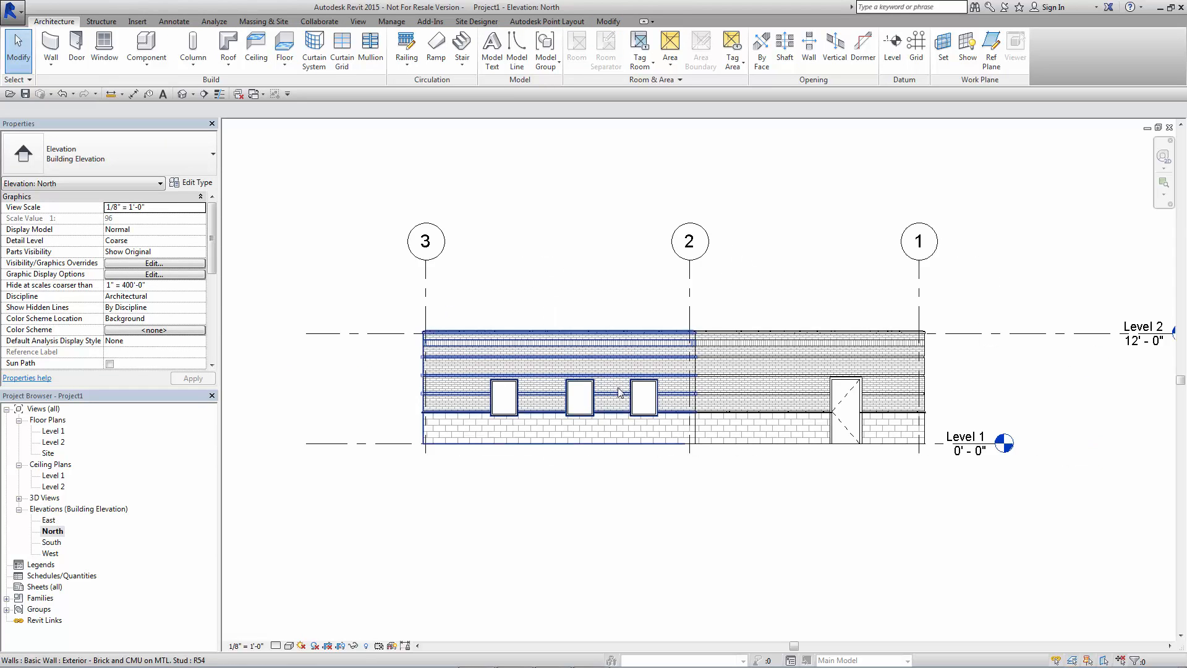
middle_click_drag(1008, 405, 785, 424)
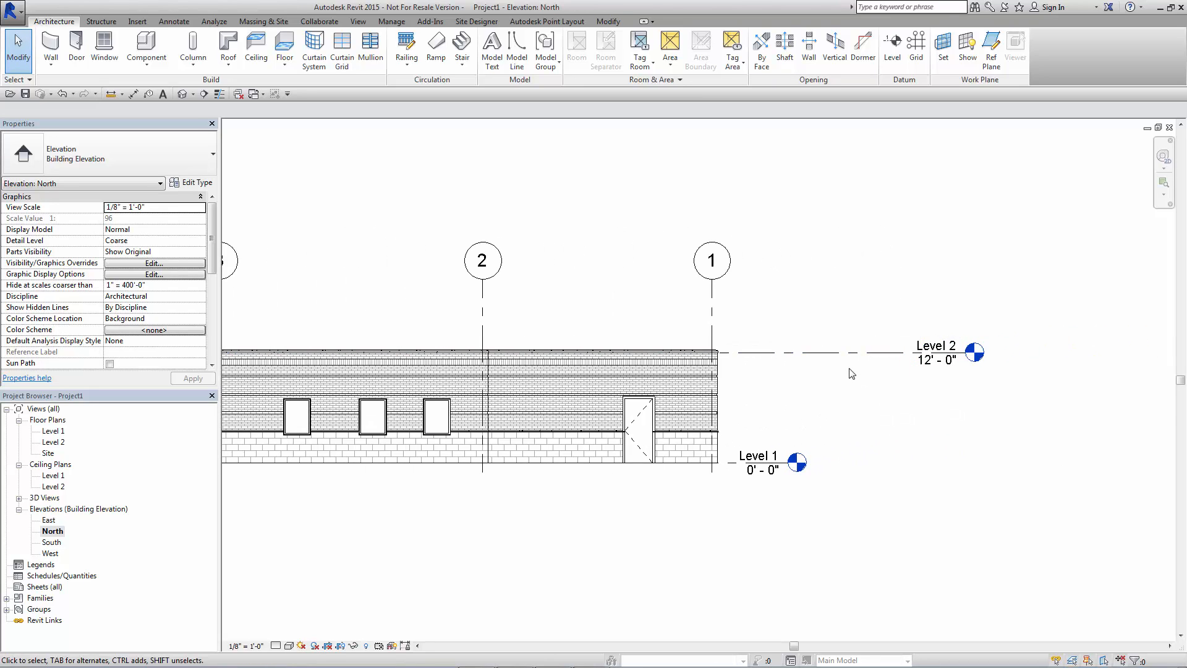
left_click(882, 352)
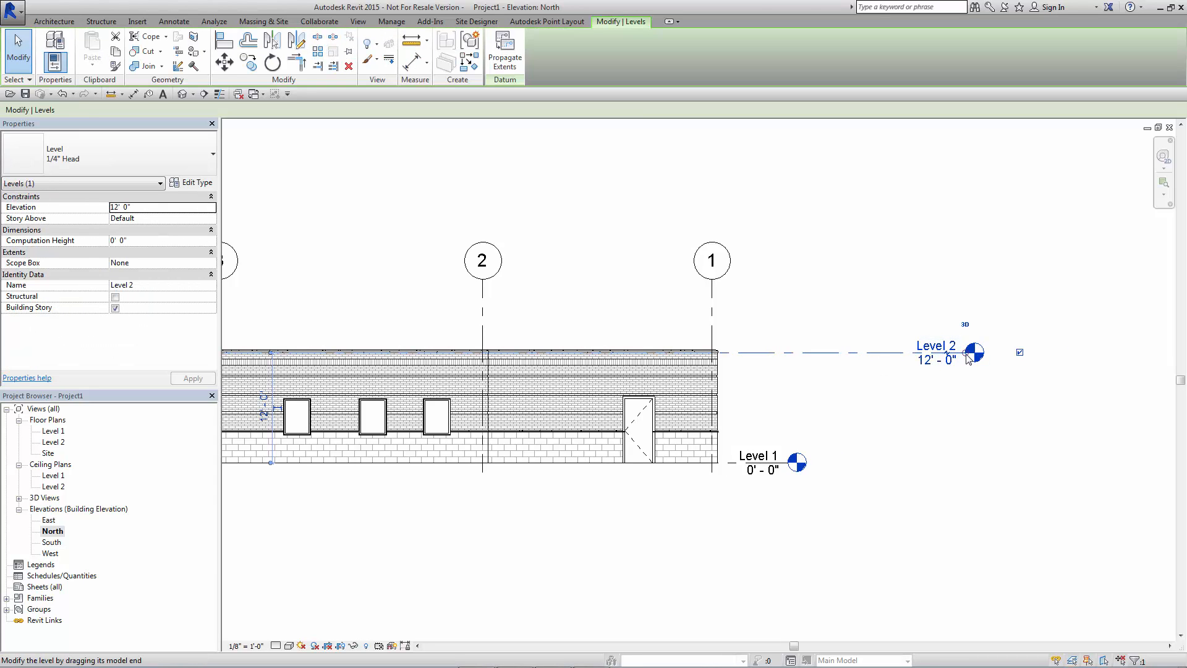
left_click_drag(974, 354, 788, 365)
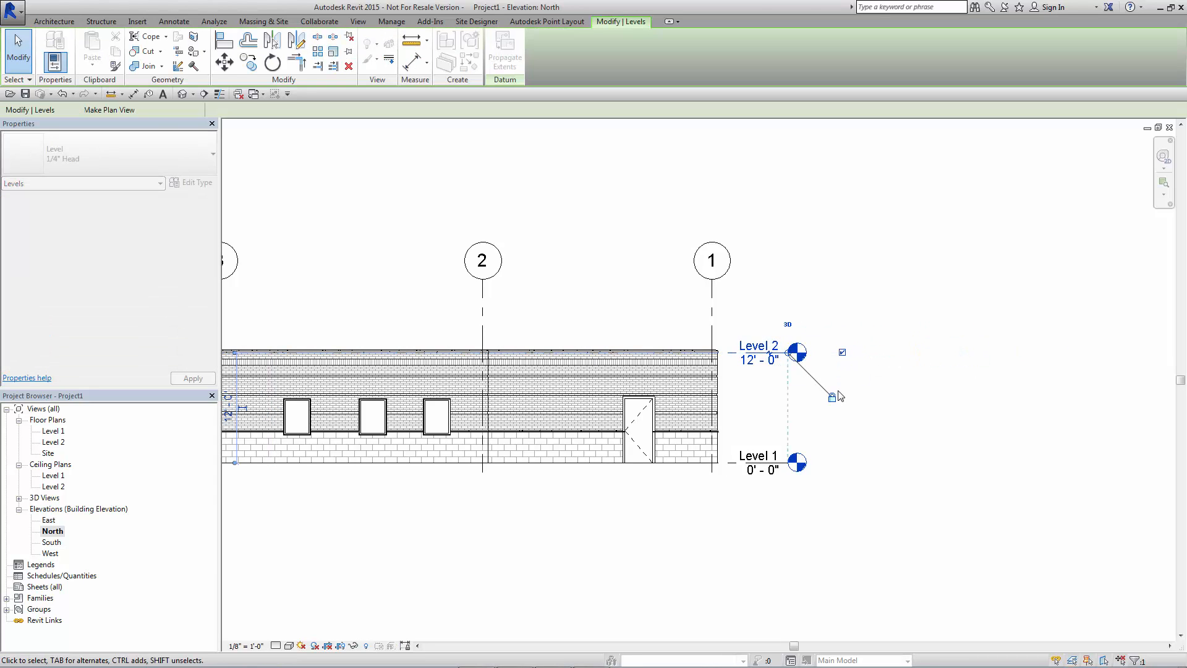
left_click(900, 385)
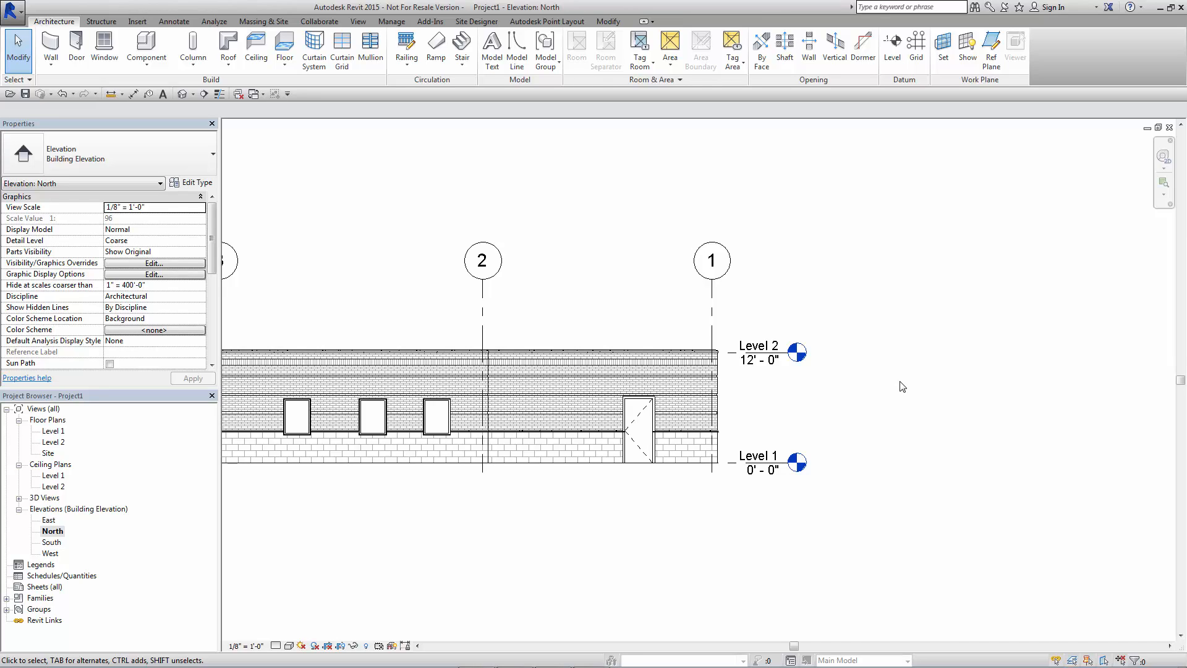
Step: In the South elevation, switch the Level 2 end opposite its head to 2D extents and extend it past Level 1
double_click(53, 543)
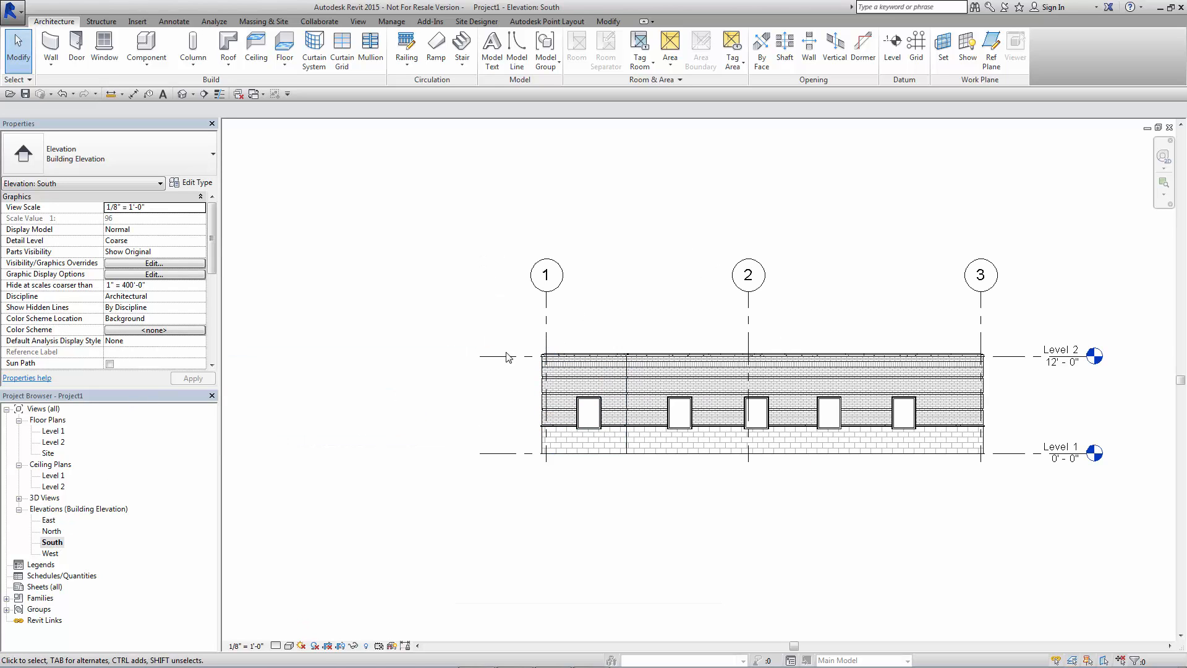
left_click(504, 359)
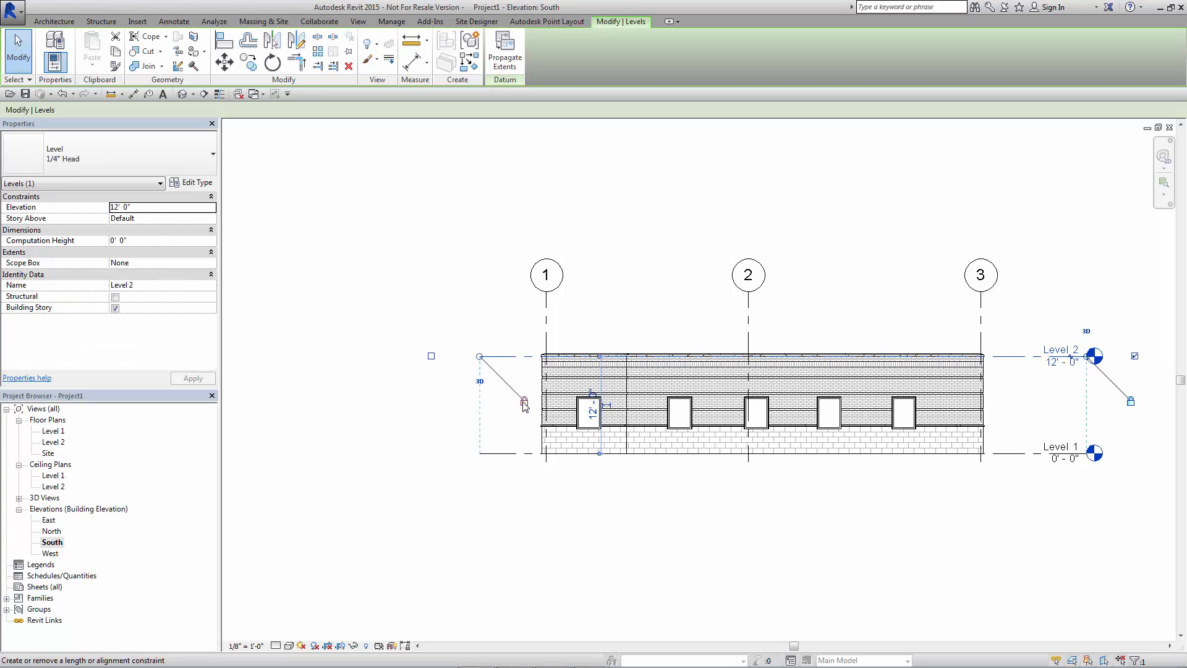
left_click(480, 382)
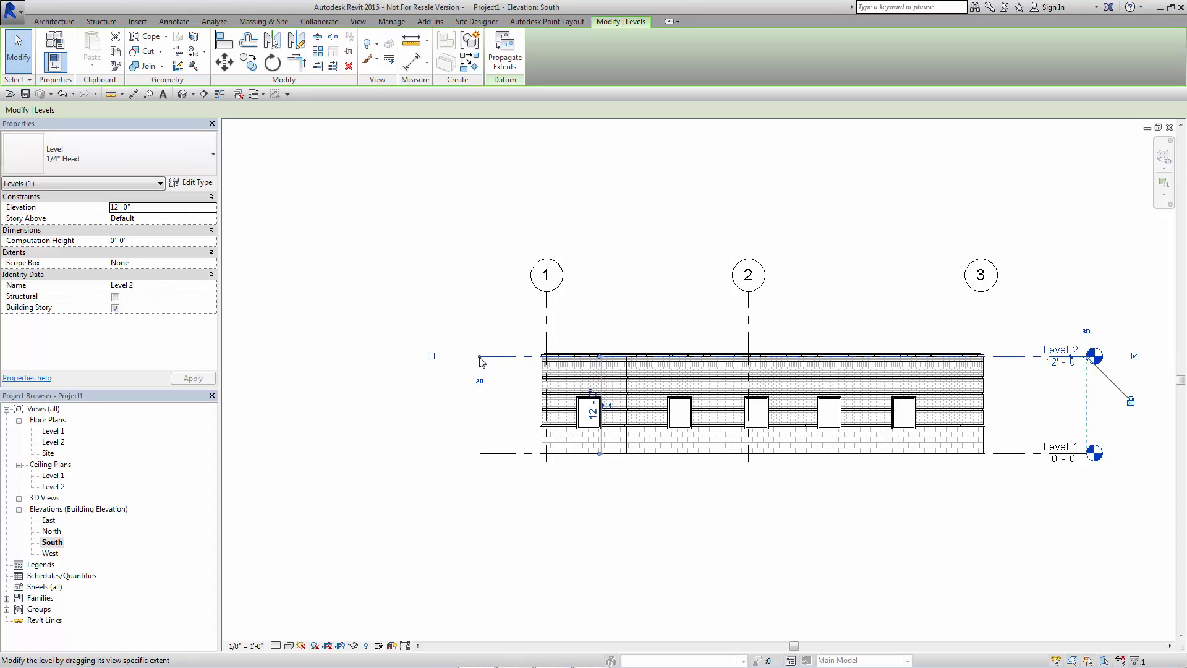
left_click_drag(480, 357, 330, 355)
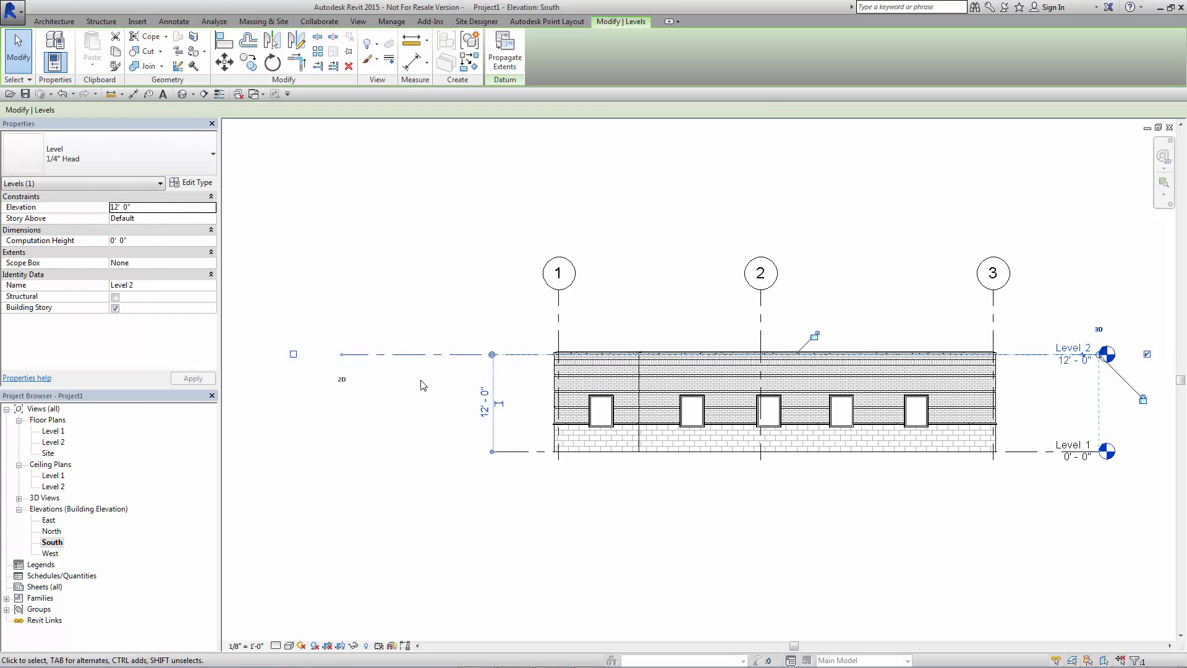
Step: Compare the extents of Level 2 in the North and South elevations
double_click(58, 532)
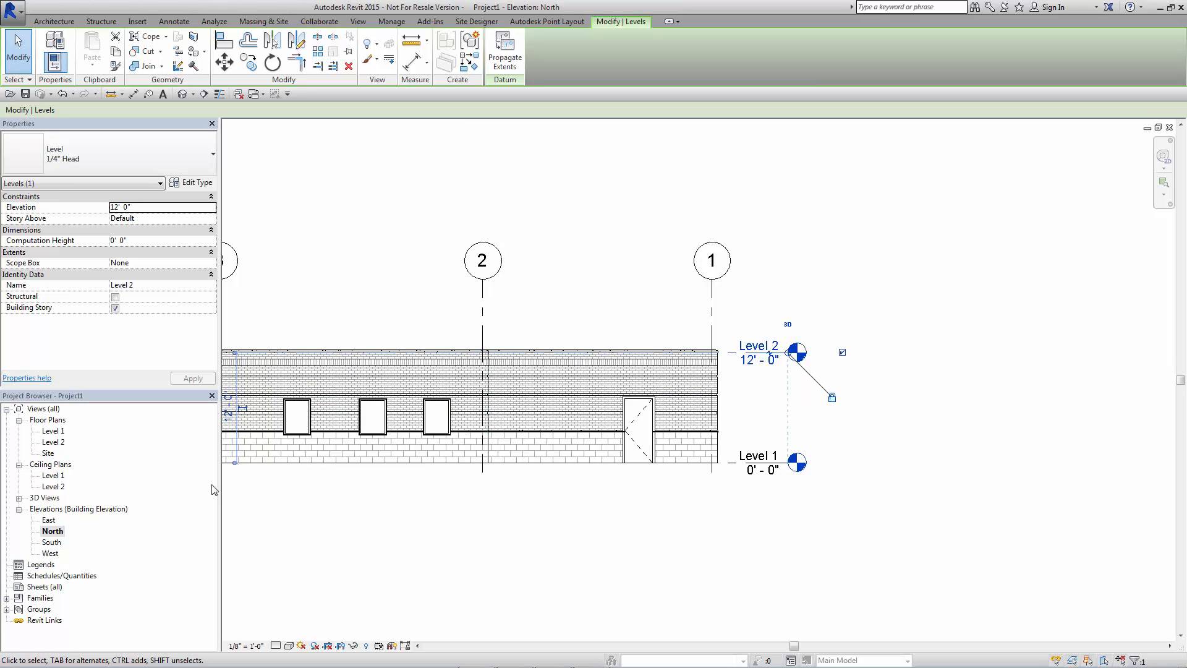
double_click(56, 543)
left_click(493, 354)
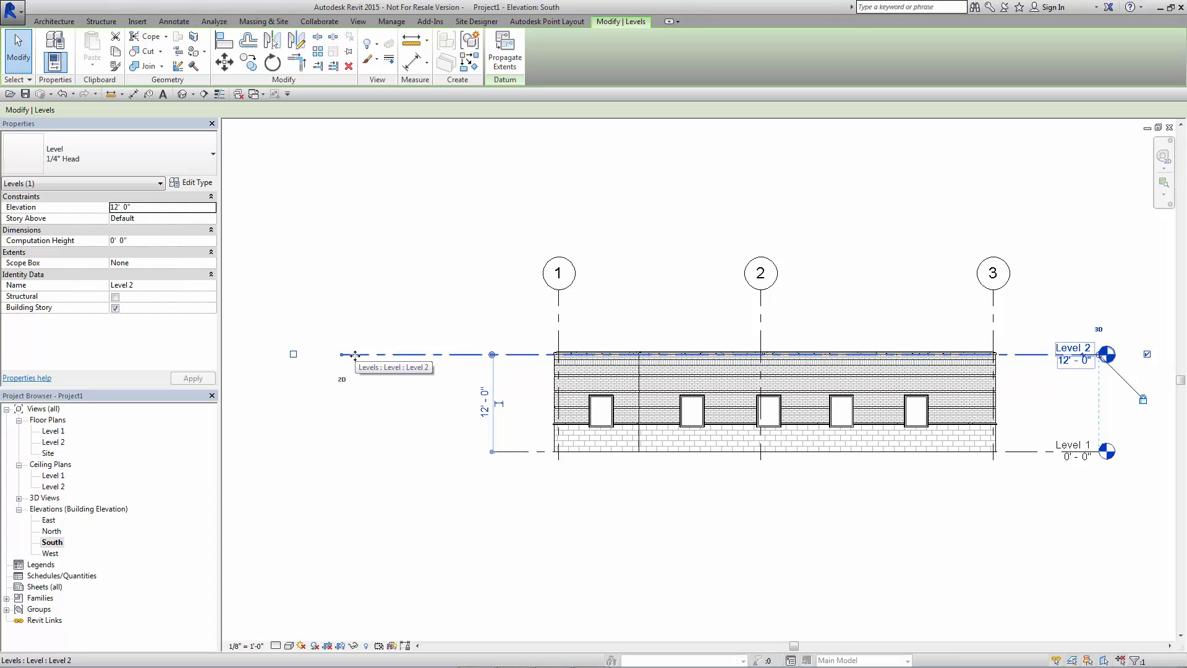
left_click(416, 334)
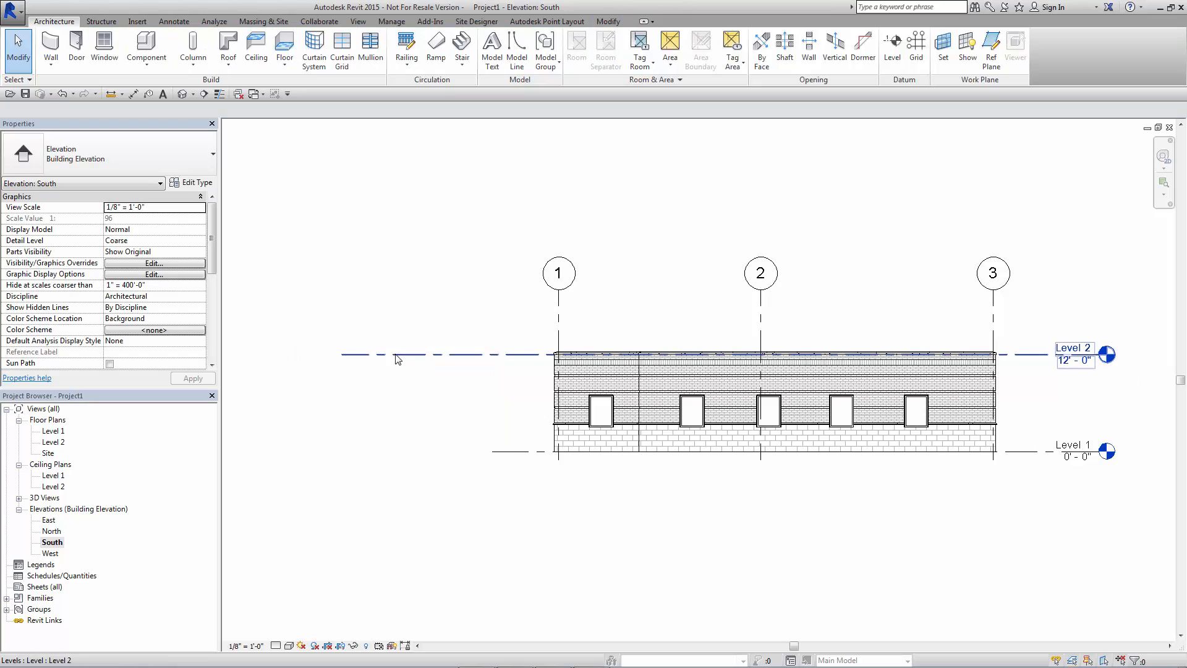
Step: Return Level 2's 2D end in the South elevation to its model end, restoring 3D extents aligned with Level 1
left_click(396, 355)
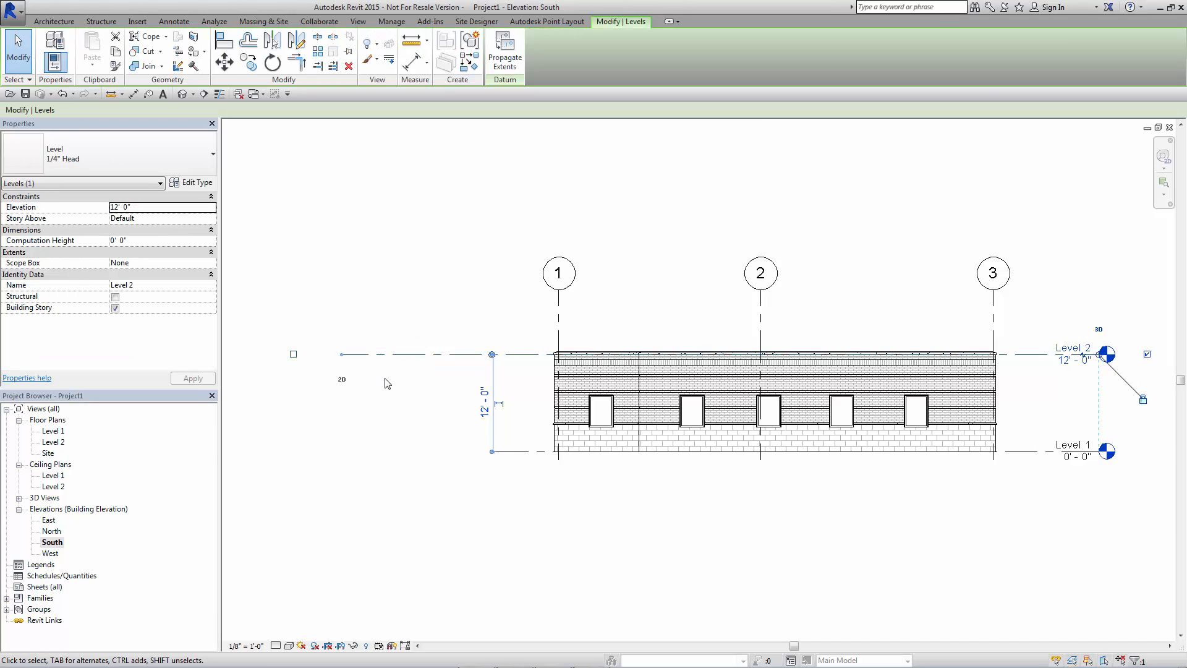
left_click(345, 383)
left_click(350, 362)
left_click_drag(341, 355, 491, 355)
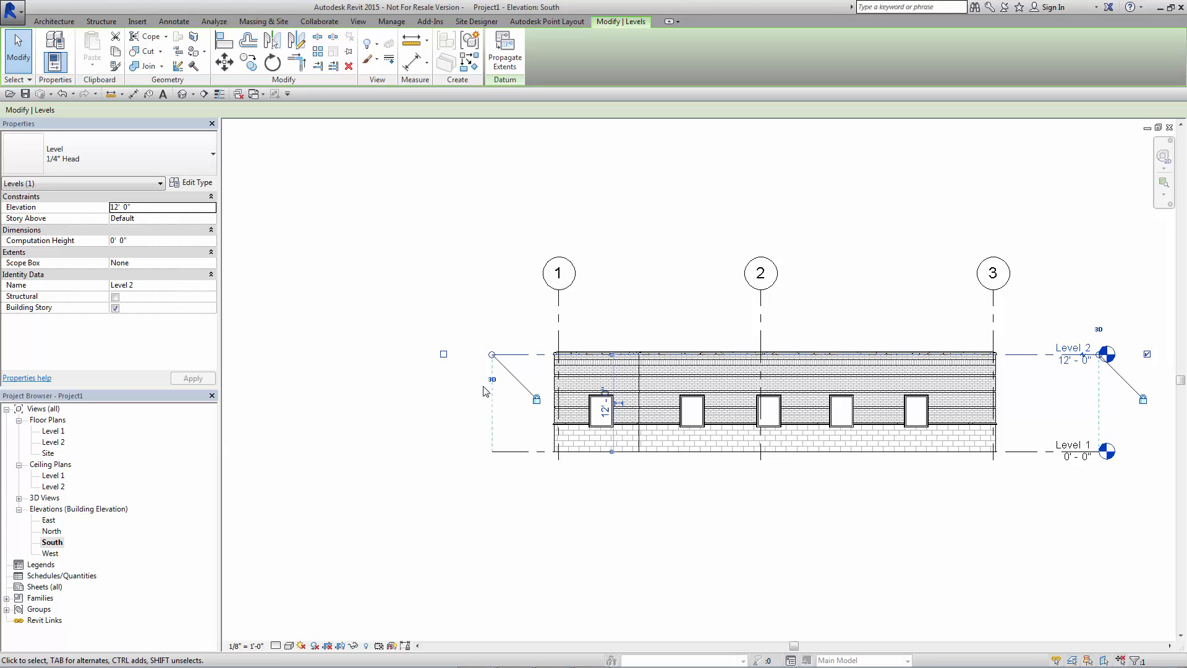
Step: In the Level 1 floor plan, extend grid 2's bubble end past grids 1 and 3 with 3D extents and check it in Level 2
double_click(53, 431)
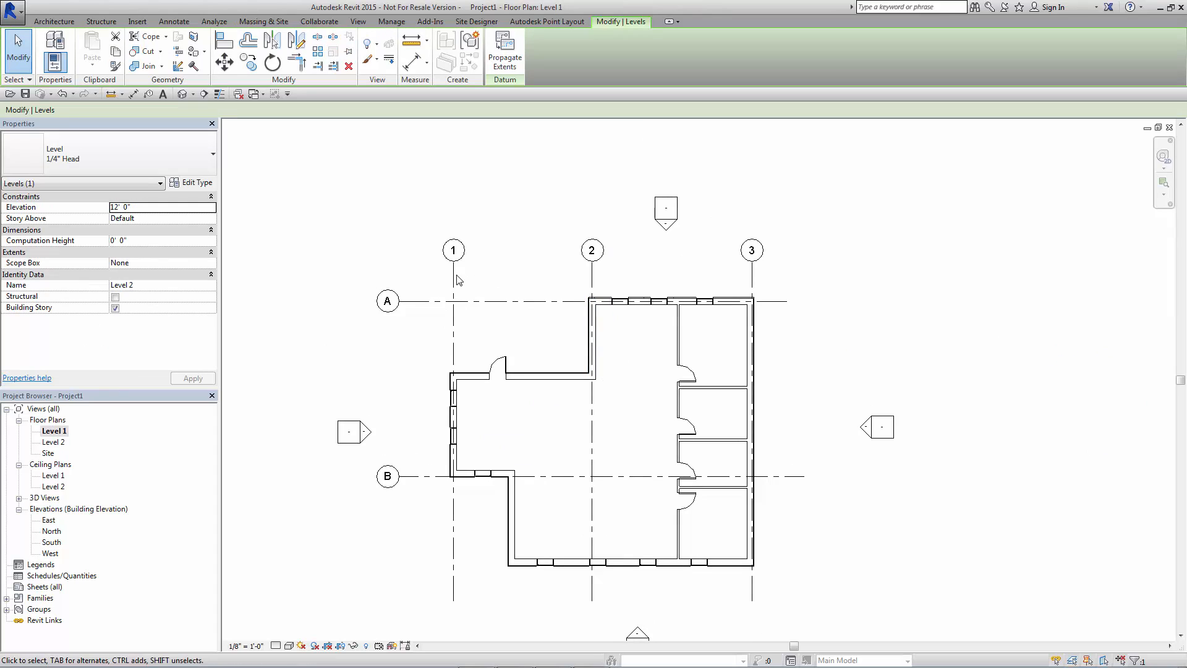
left_click(592, 276)
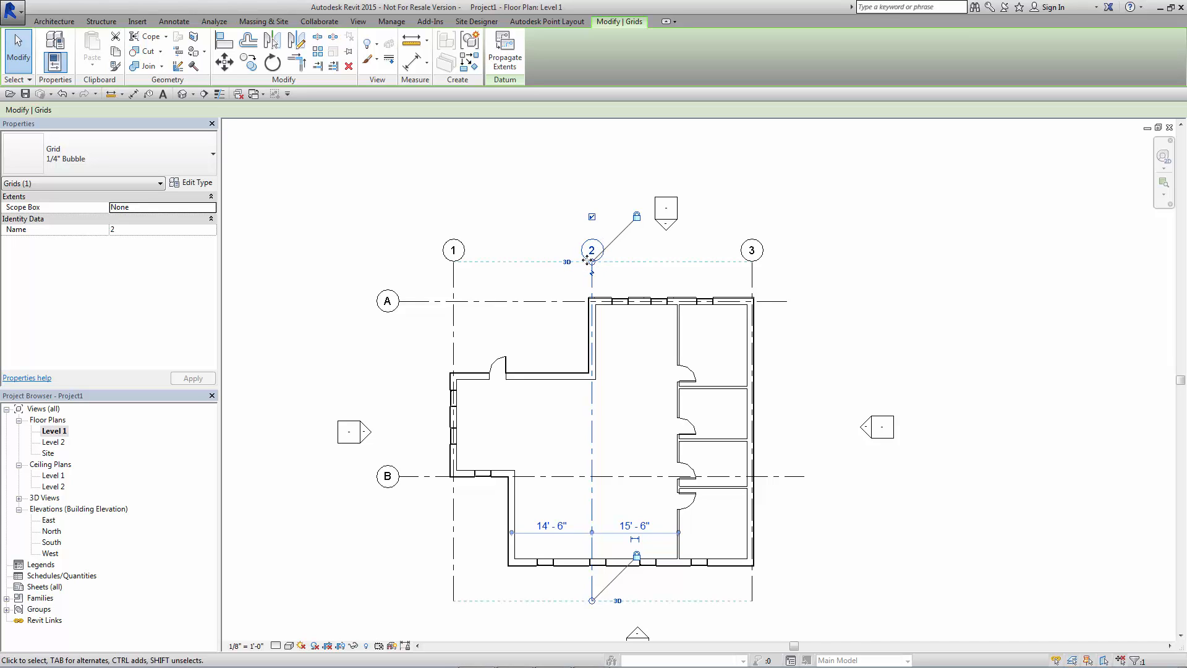
left_click_drag(588, 261, 595, 176)
middle_click_drag(553, 223, 543, 278)
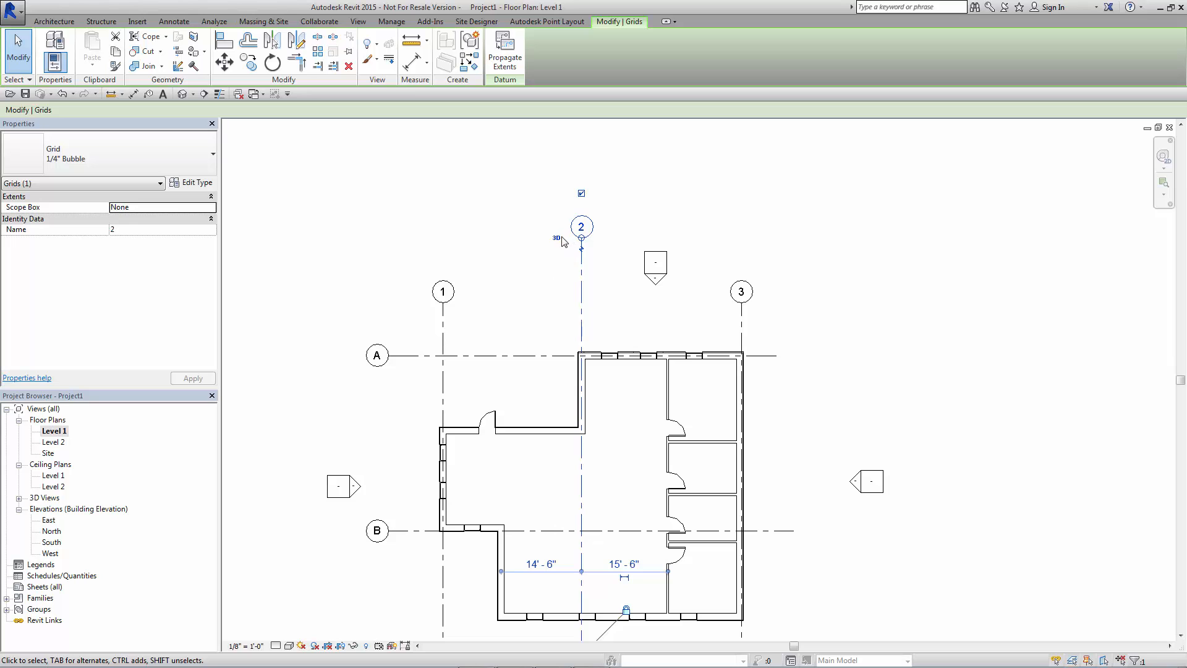
double_click(58, 443)
middle_click_drag(564, 264, 590, 326)
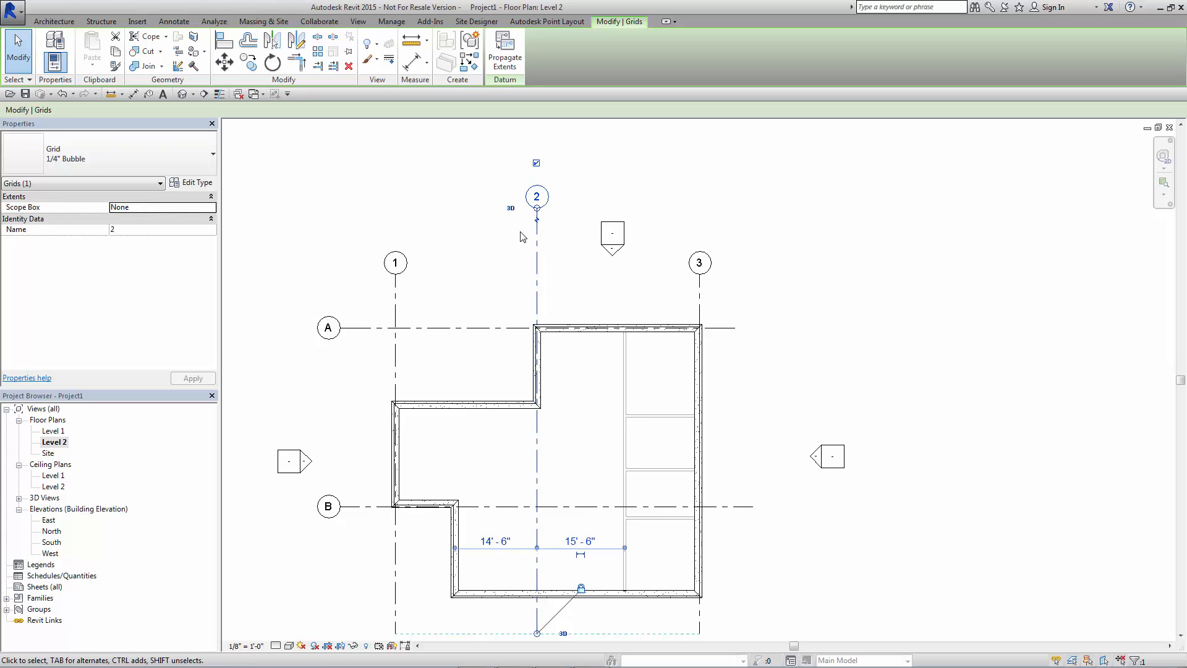
Step: In the Level 1 floor plan, pull grid 2's bubble end back into alignment with grids 1 and 3
left_click(51, 431)
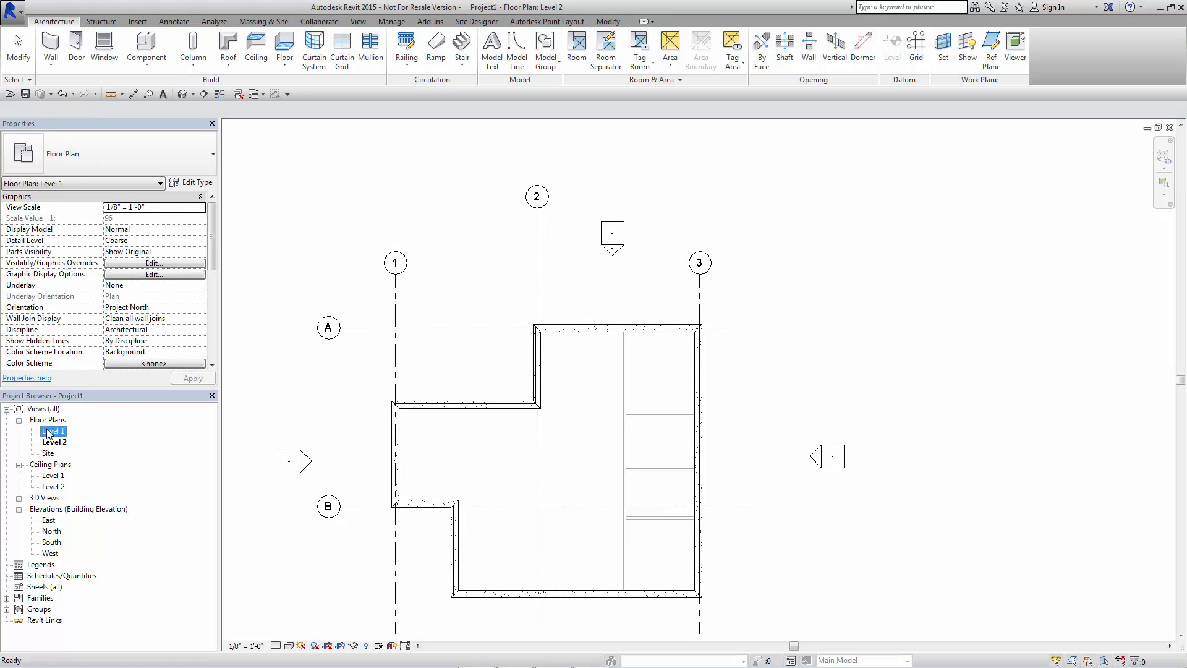
double_click(50, 432)
left_click(582, 304)
left_click_drag(581, 238, 582, 303)
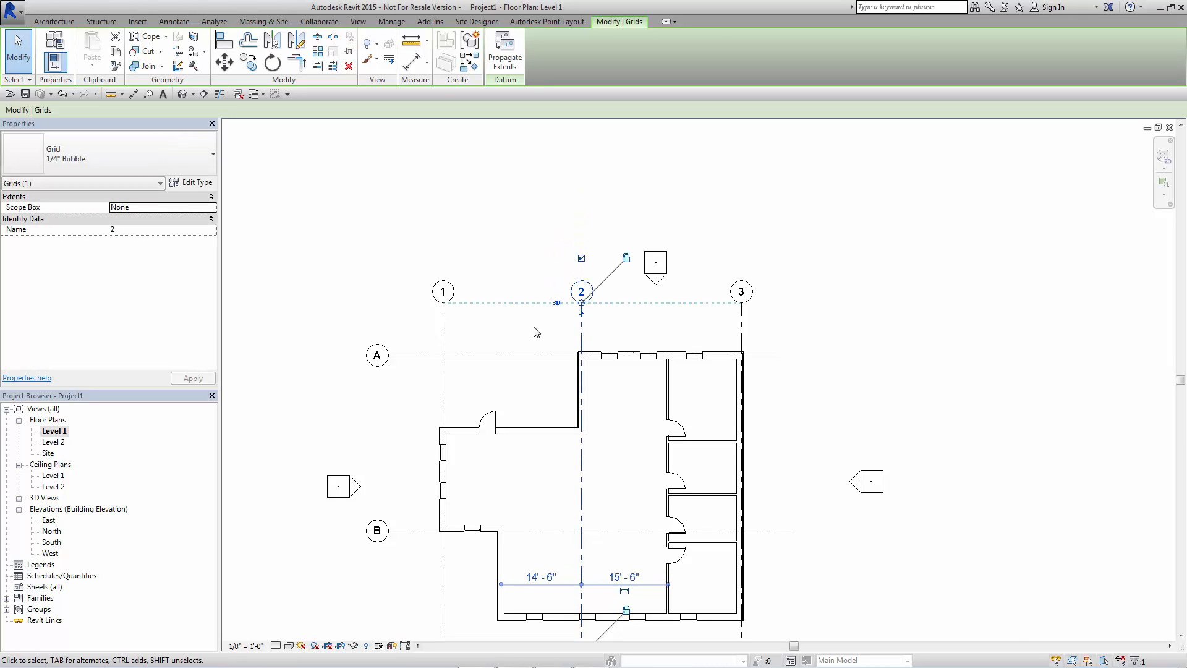
left_click(536, 332)
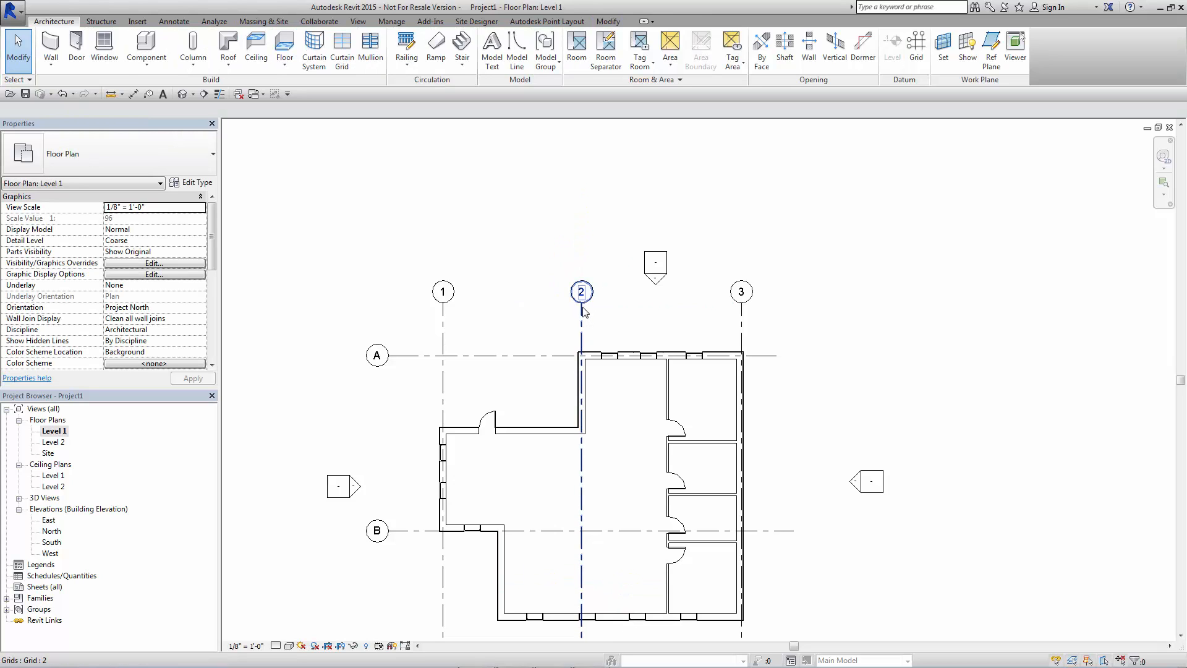
Step: In Level 1, extend grid 2's bubble end past grids 1 and 3 with 2D extents, and compare it with the Level 2 plan
left_click(582, 307)
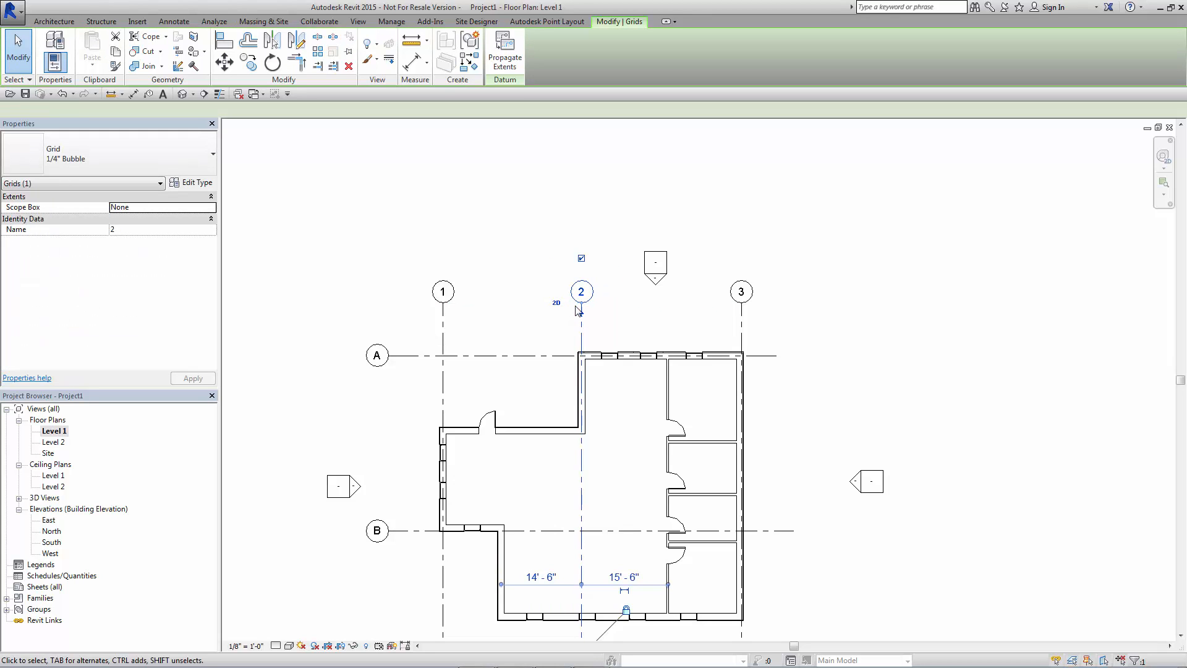
left_click_drag(583, 307, 581, 209)
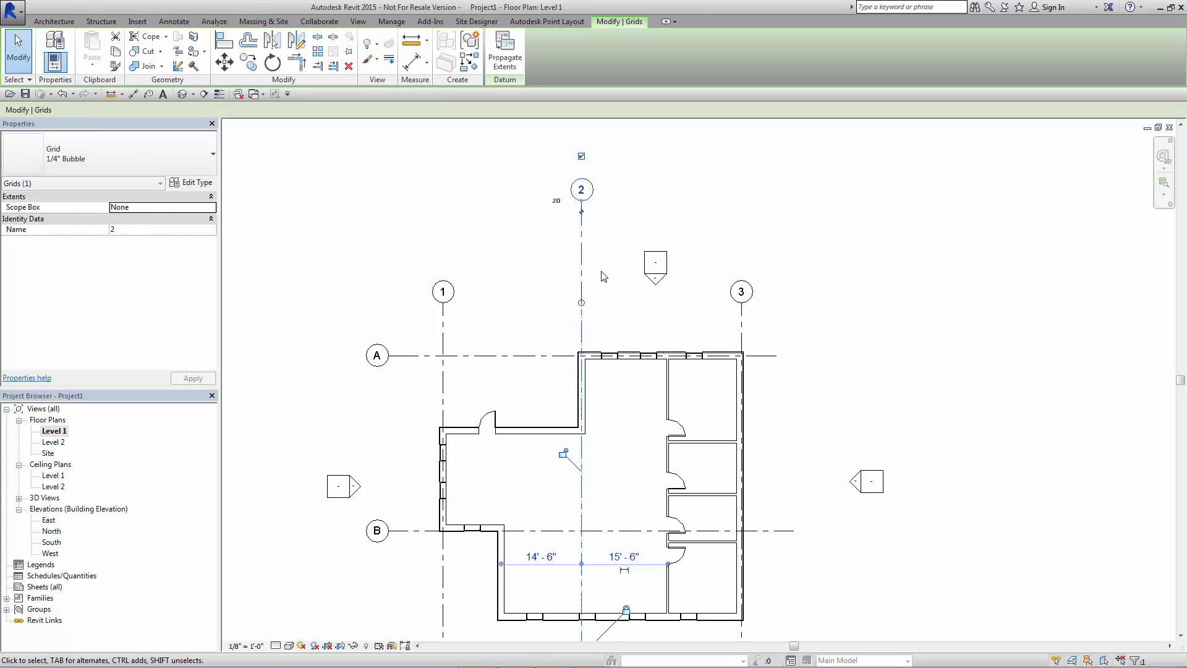
double_click(62, 442)
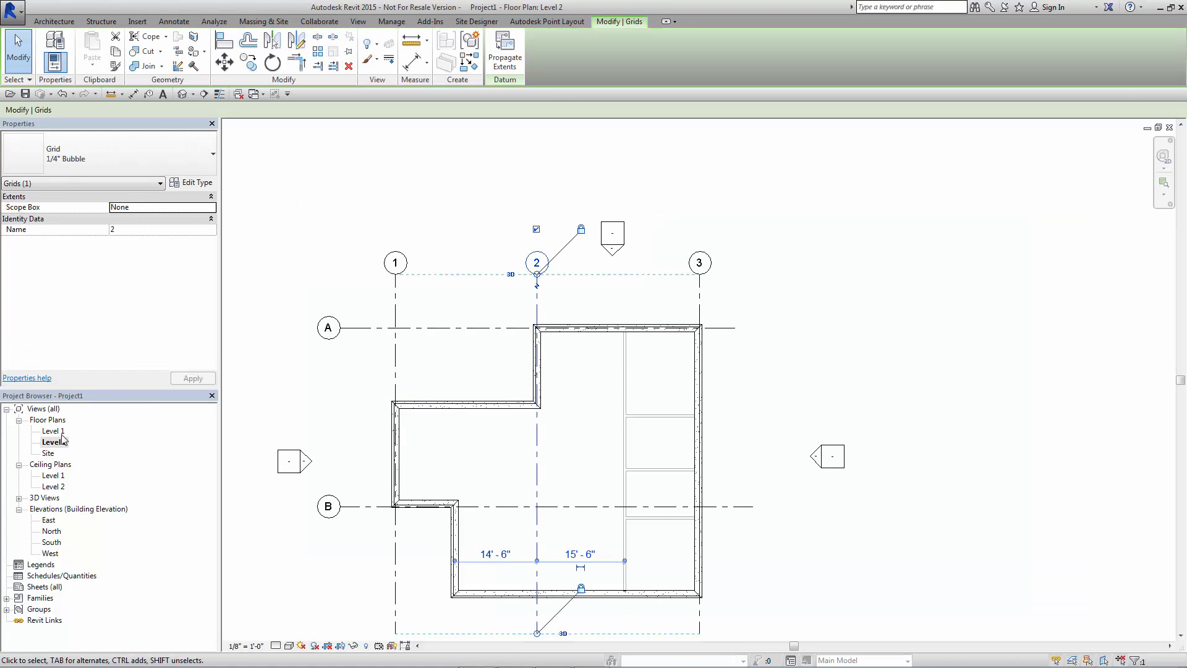
double_click(59, 432)
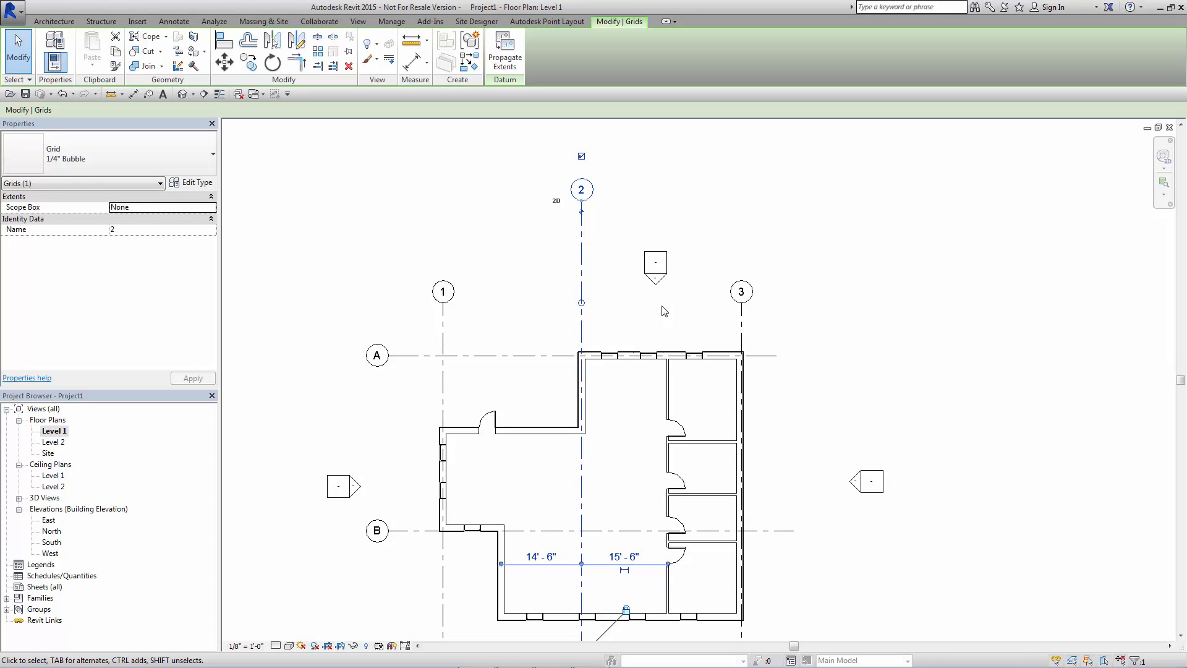
Step: Propagate grid 2's extents from Level 1 to the Level 2 and Site floor plans
left_click(513, 62)
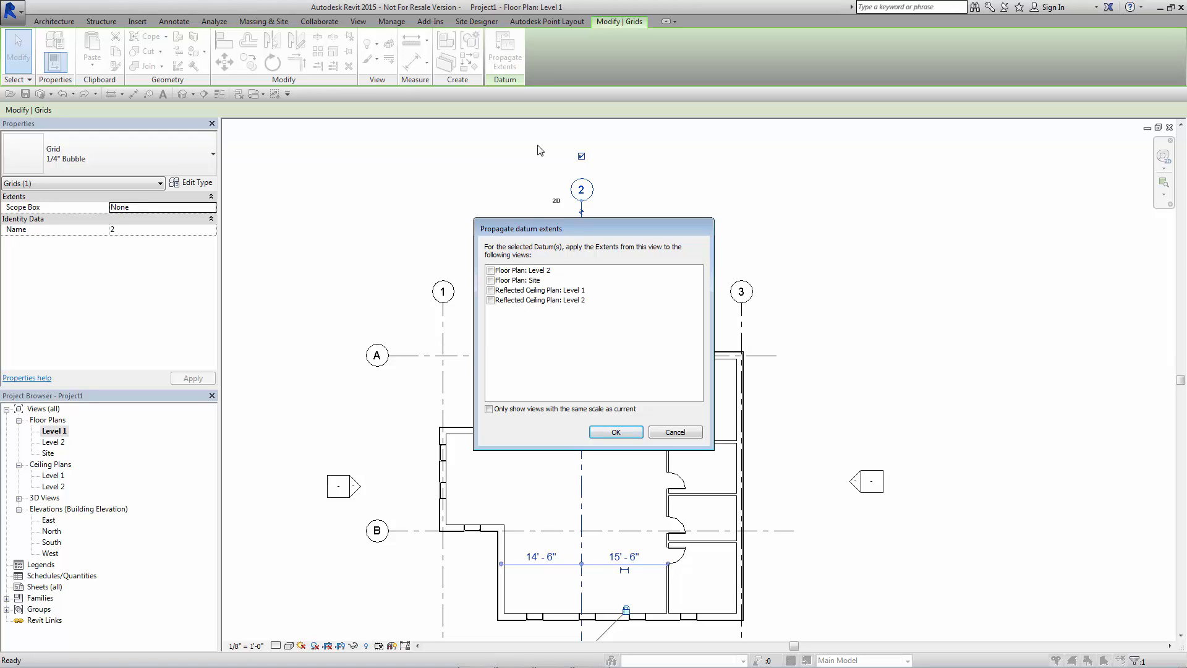
left_click(491, 270)
left_click(491, 280)
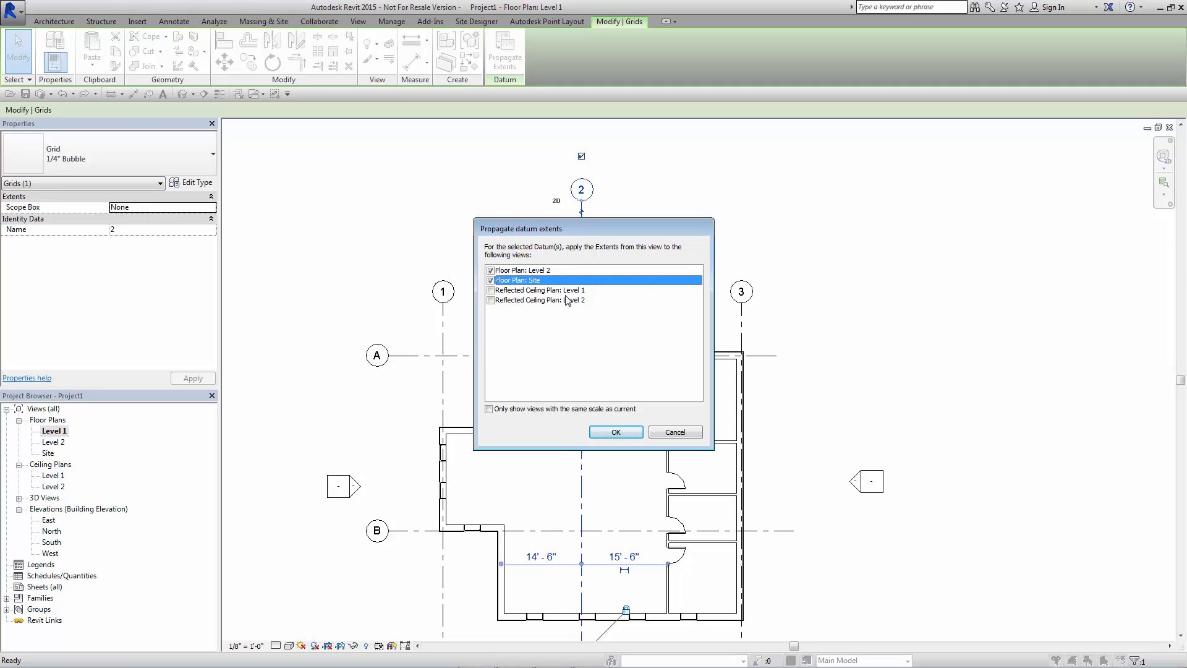
left_click(621, 433)
left_click(551, 245)
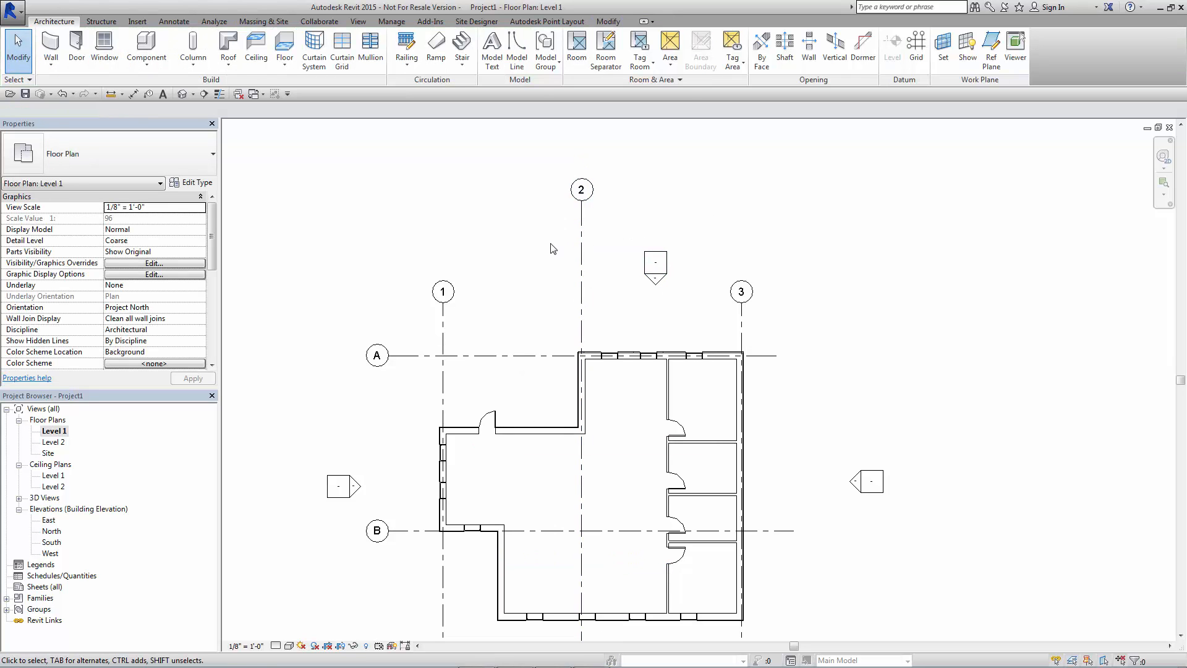
Step: Inspect grid 2's propagated 2D extents in the Level 2 floor plan
double_click(65, 442)
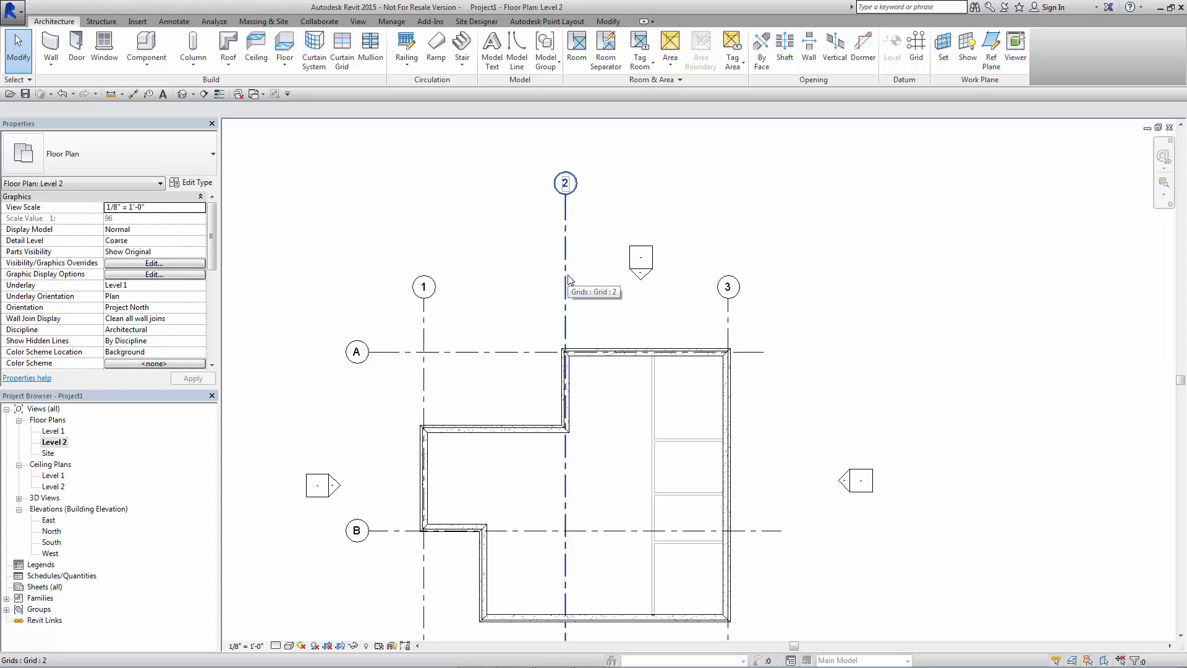
left_click(558, 195)
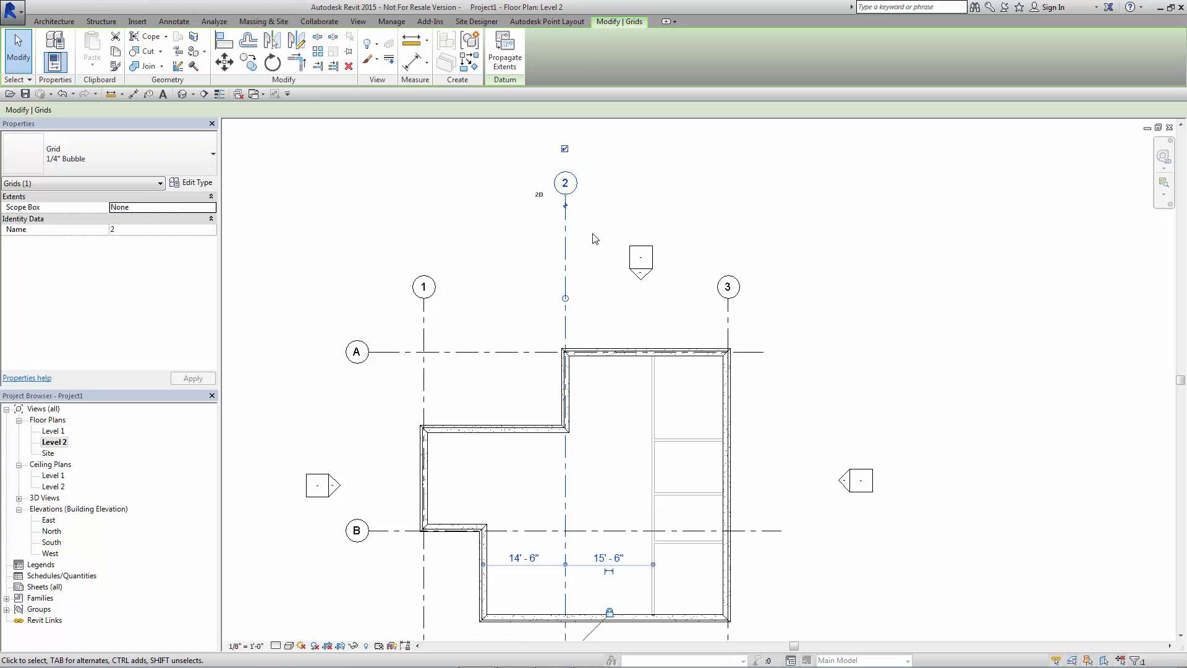
scroll(595, 239, "down", 3)
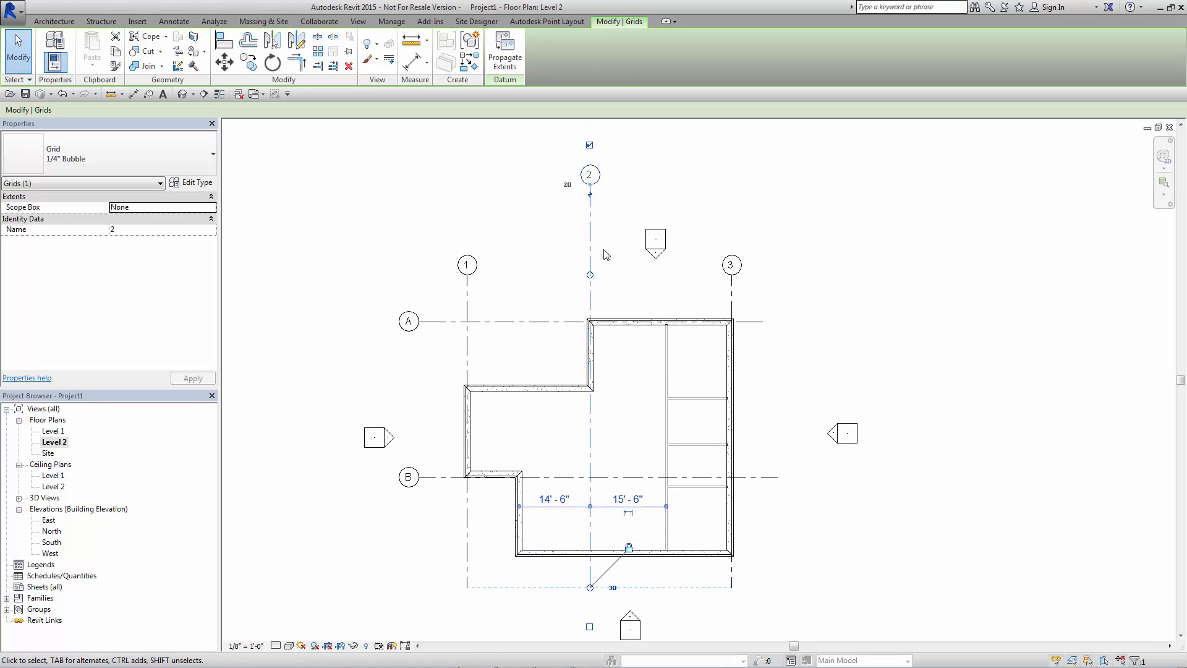